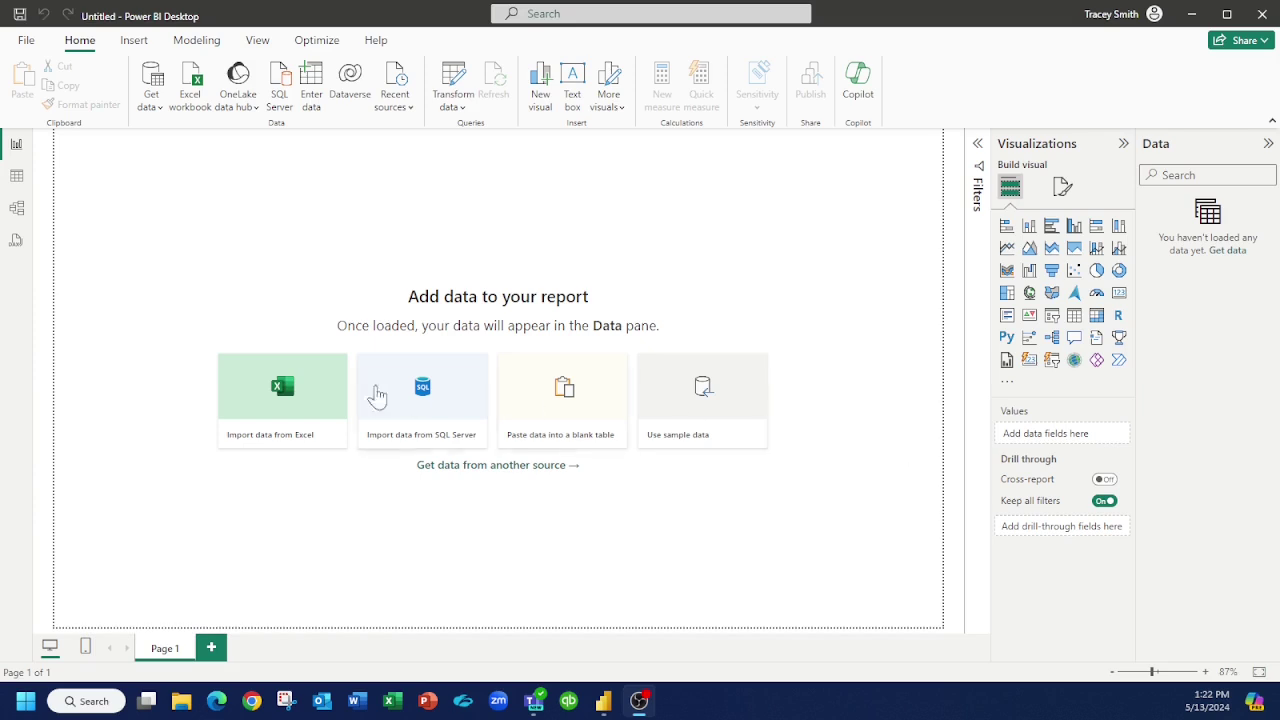
- Start an Excel workbook import, then cancel the local file Open dialog
click(274, 414)
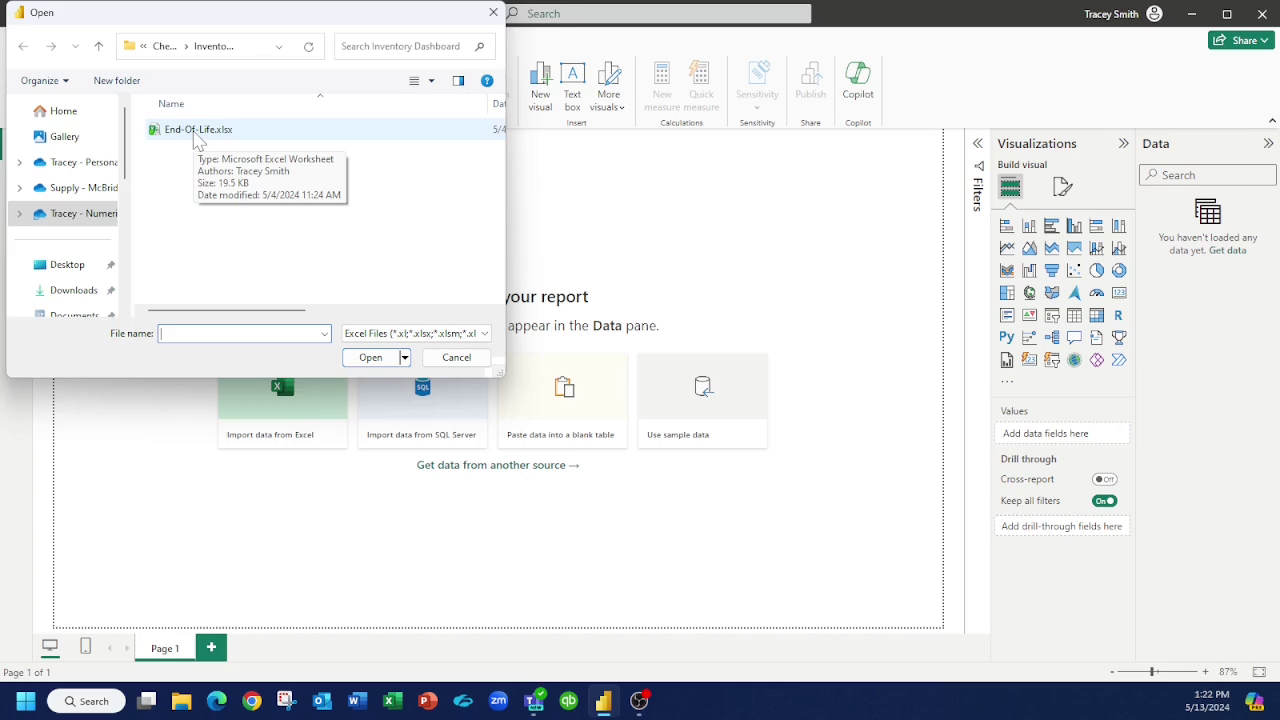
click(455, 360)
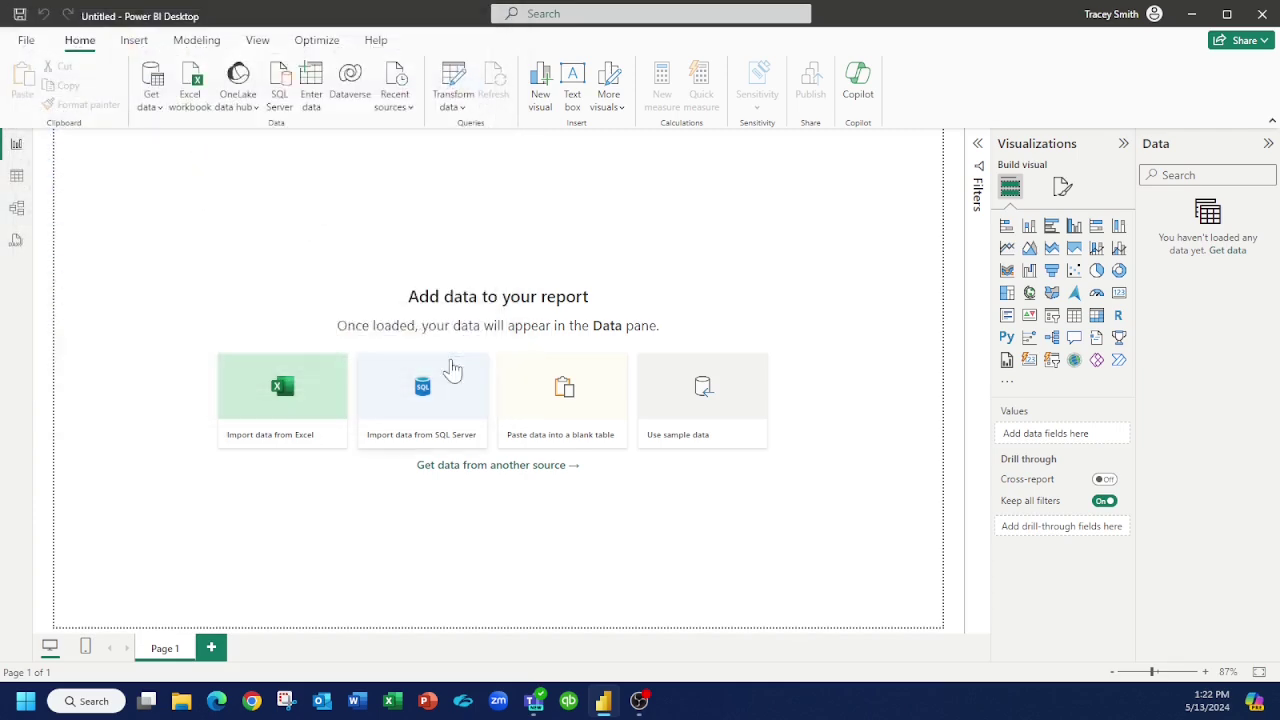
- Check TrainingHours.xlsx in the Teams General channel, then return to the empty Power BI report
click(534, 700)
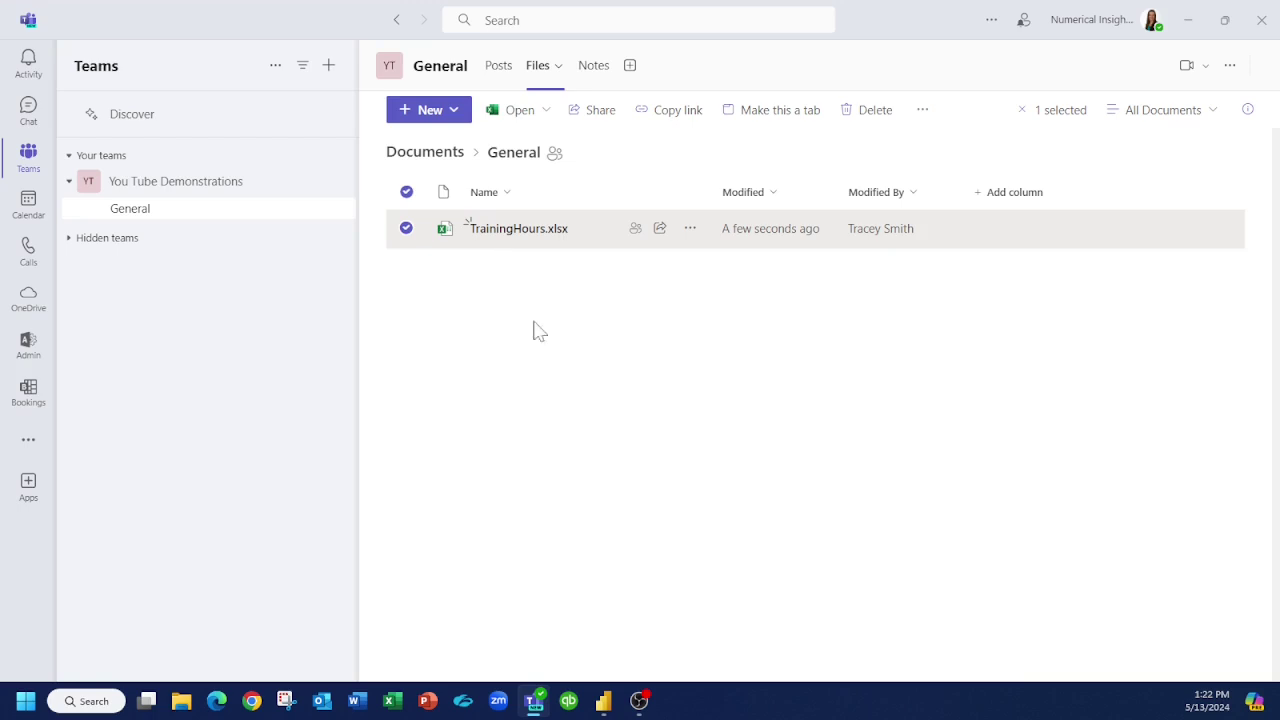
click(603, 701)
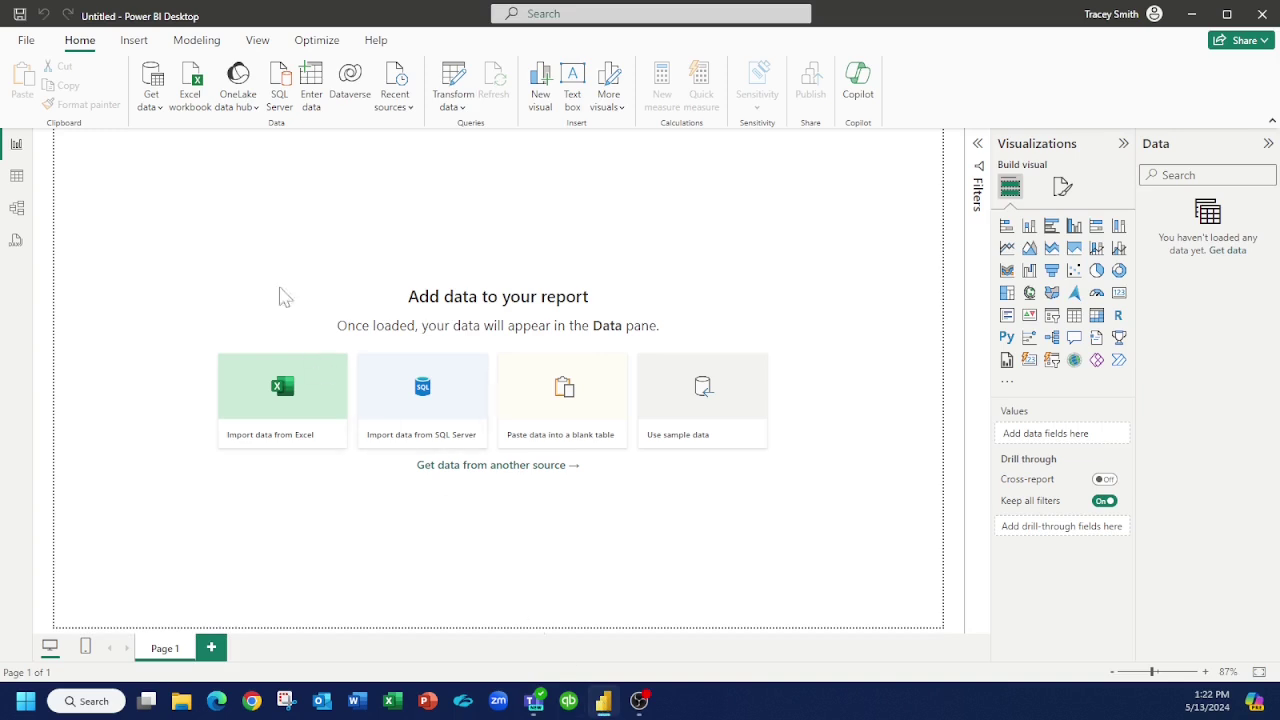
- Choose Web from the Get data source list to bring up the From Web dialog
click(156, 107)
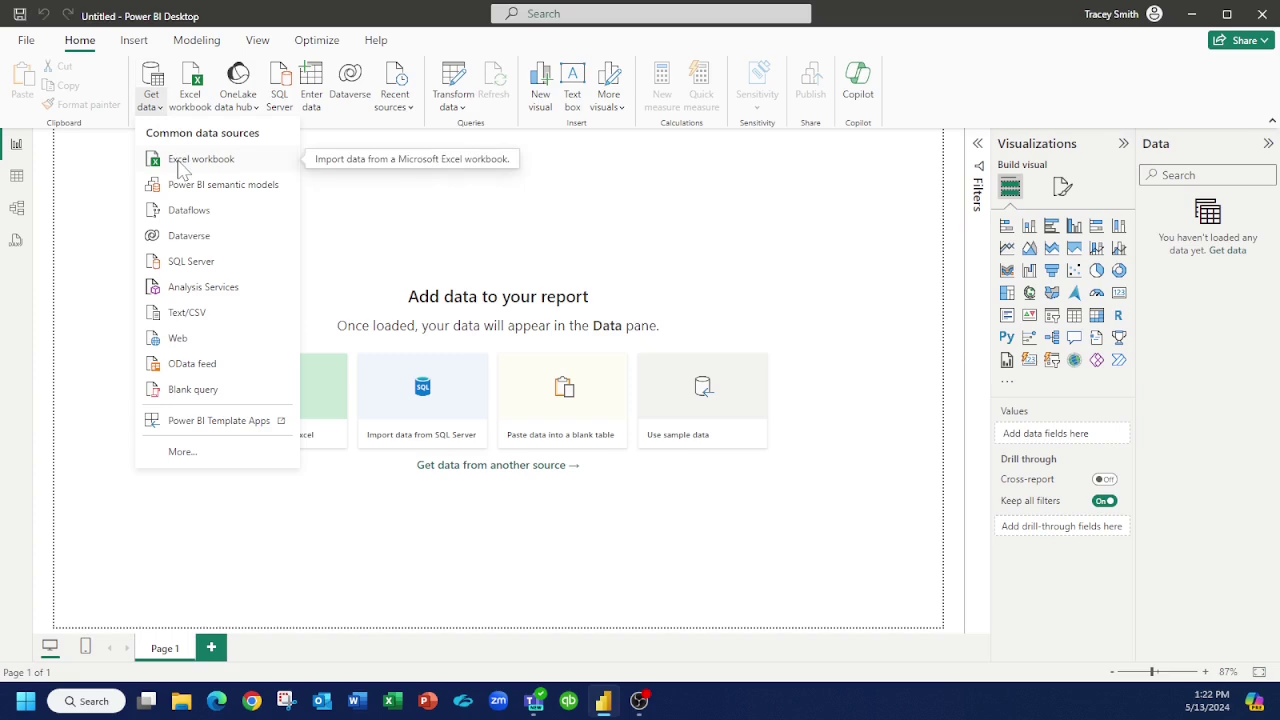
click(183, 342)
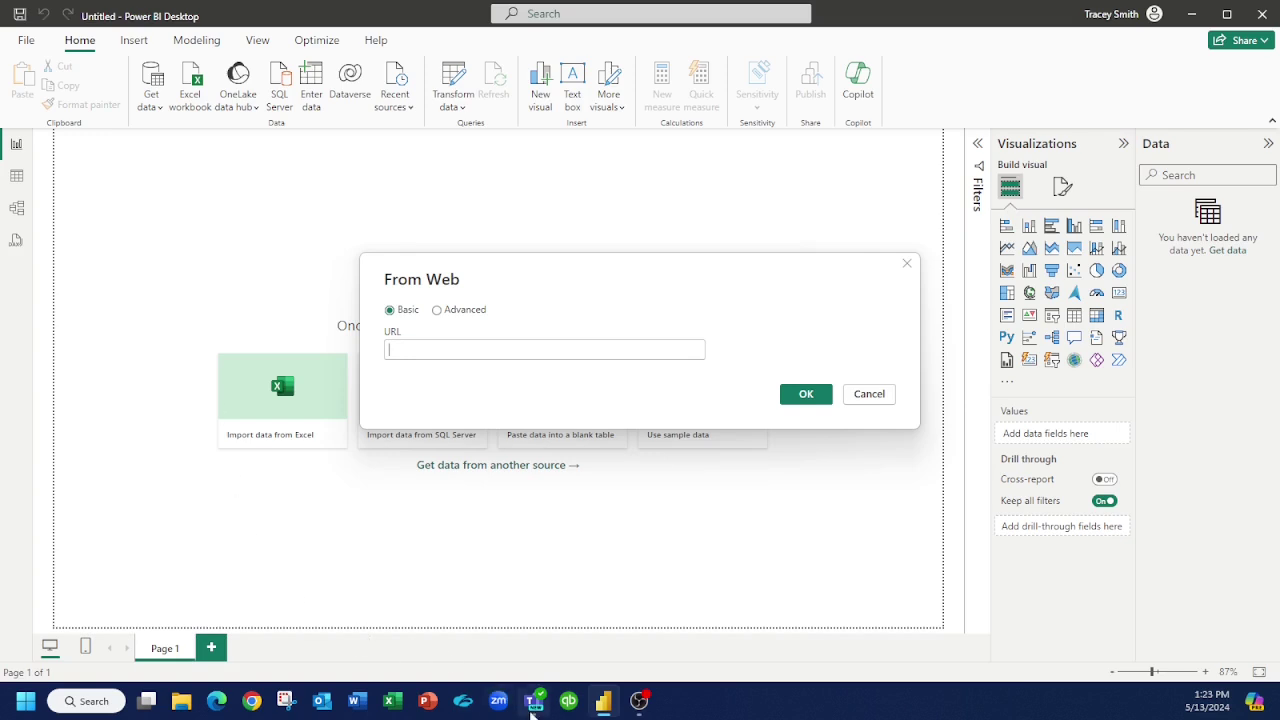
- Open TrainingHours.xlsx from the Teams General channel in the Excel desktop app
click(533, 706)
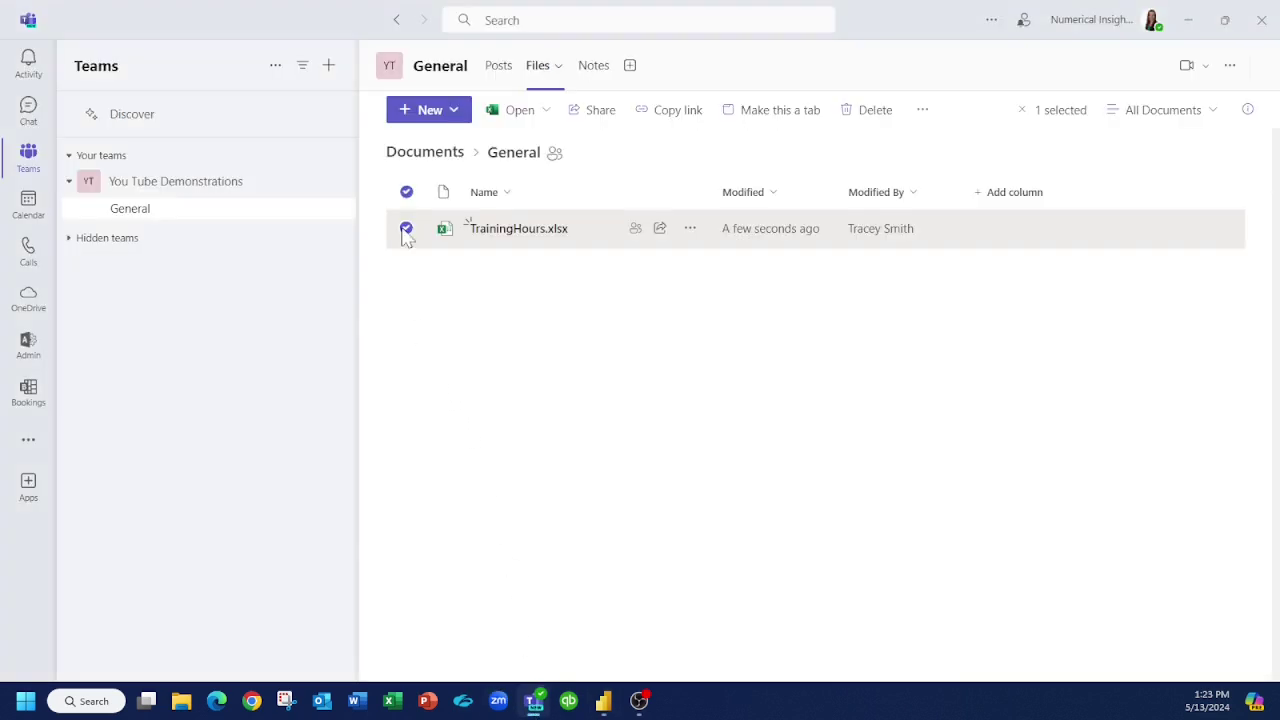
click(545, 112)
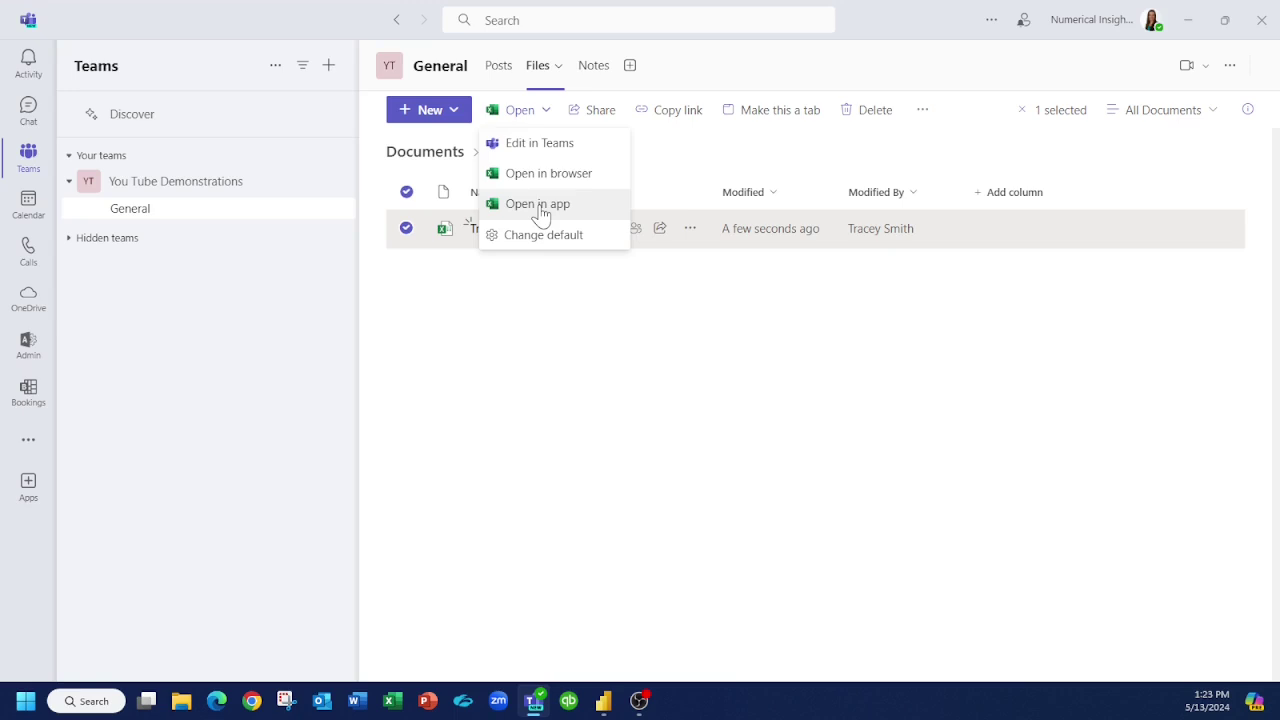
click(530, 212)
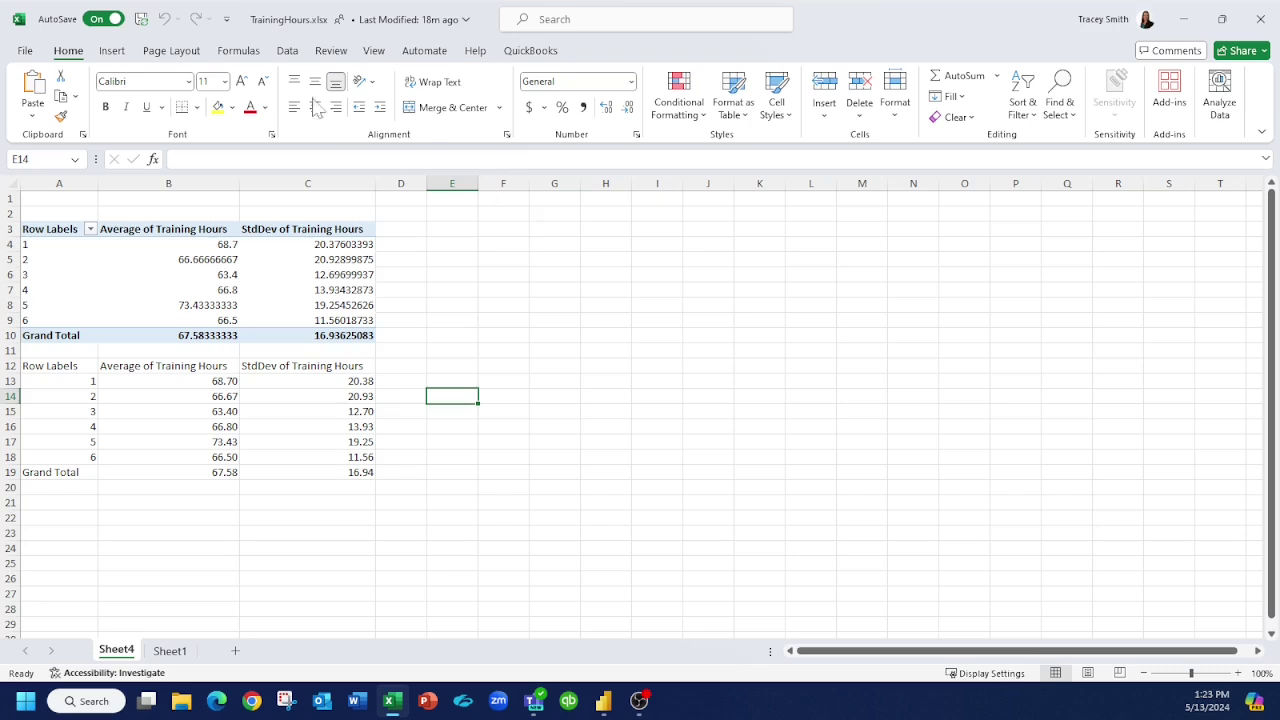
- Copy the workbook's online path from Excel's File > Info page and switch back to Power BI
click(25, 51)
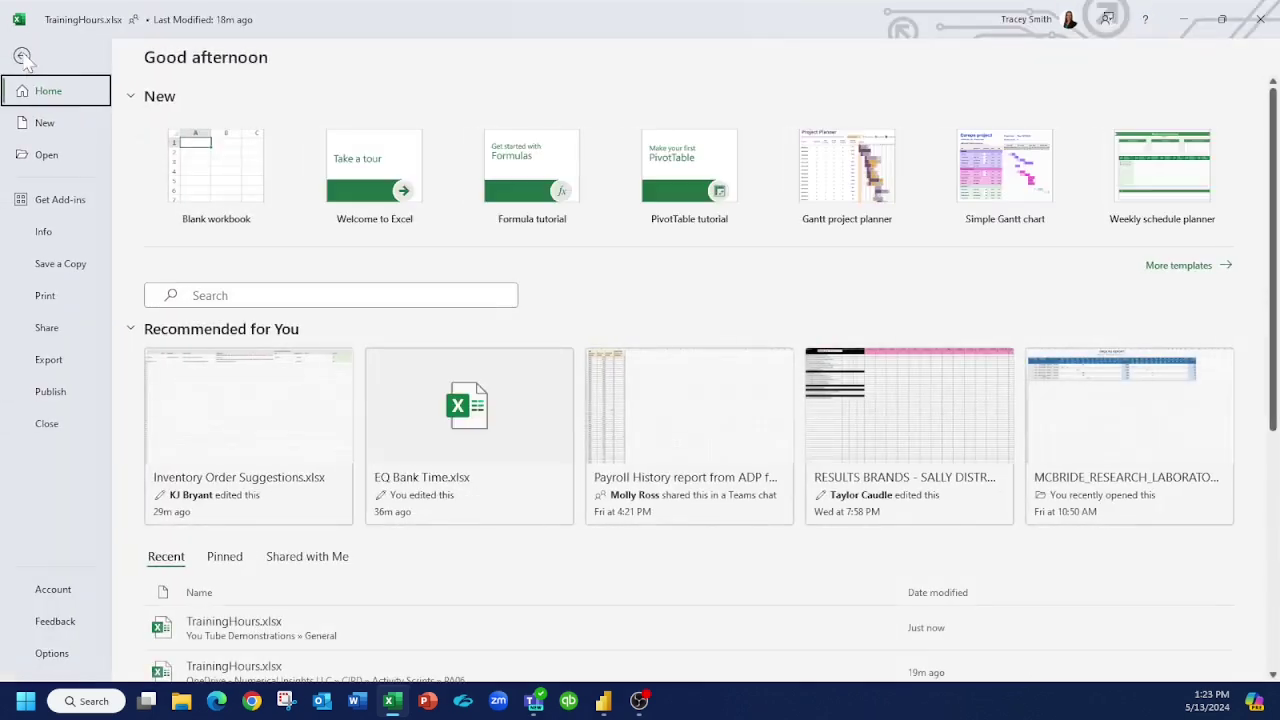
click(47, 240)
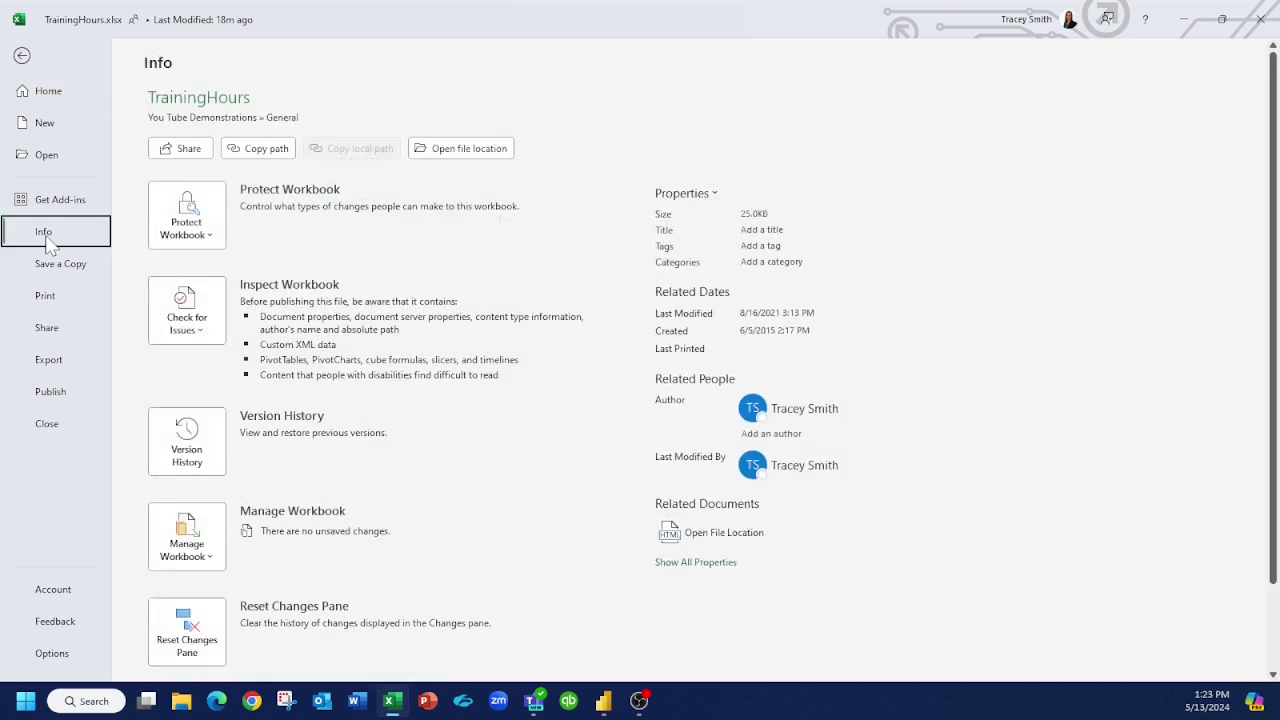
click(267, 152)
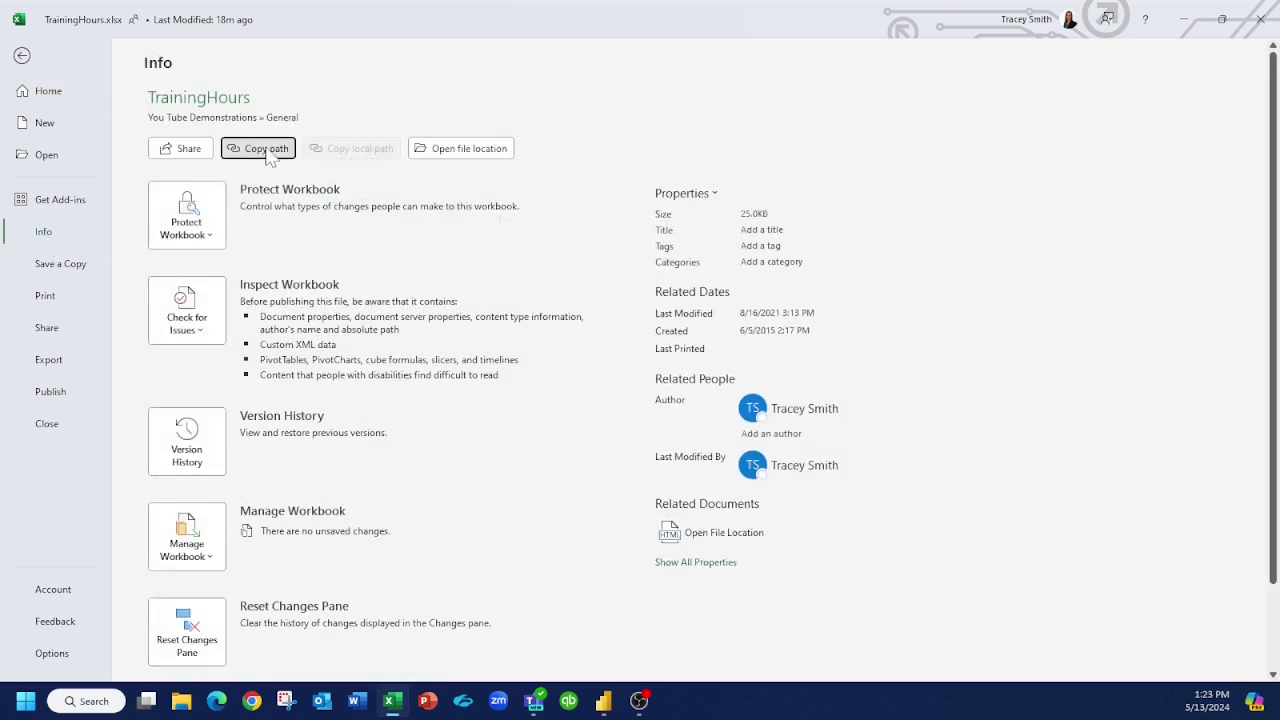
click(606, 701)
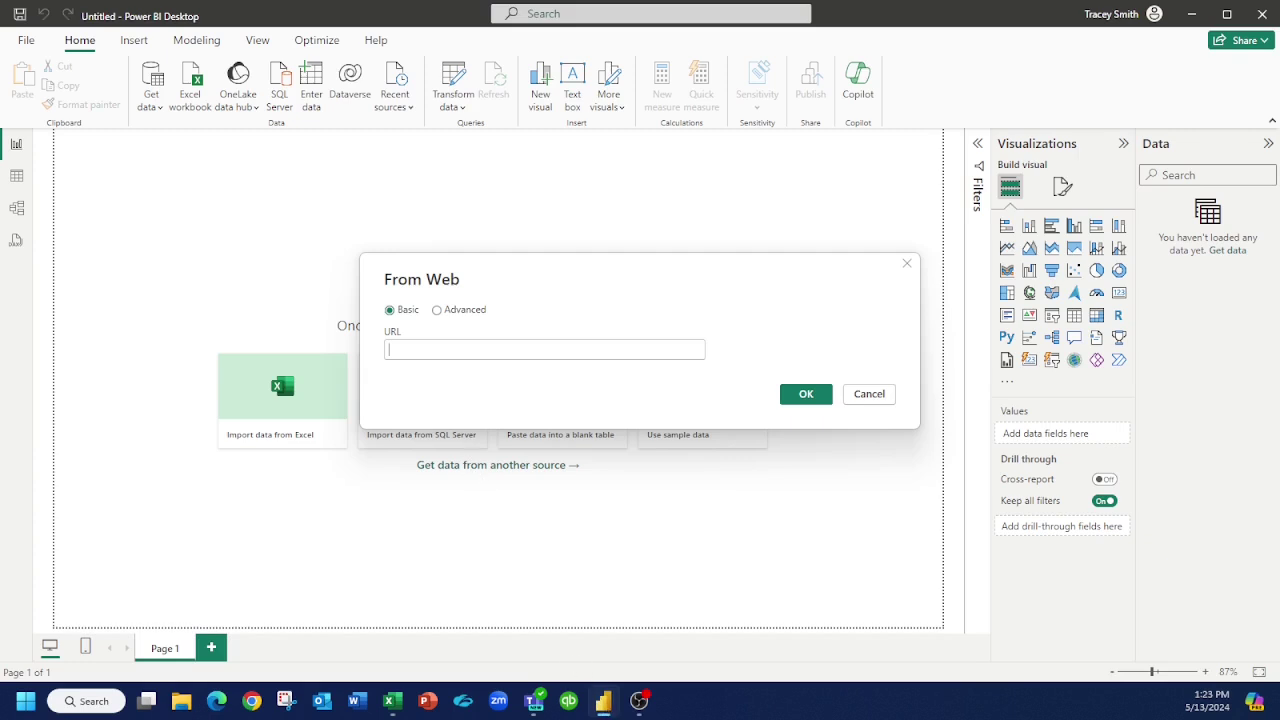
- Paste the workbook URL, remove the trailing '?web=1', and connect to it
key(ctrl+v)
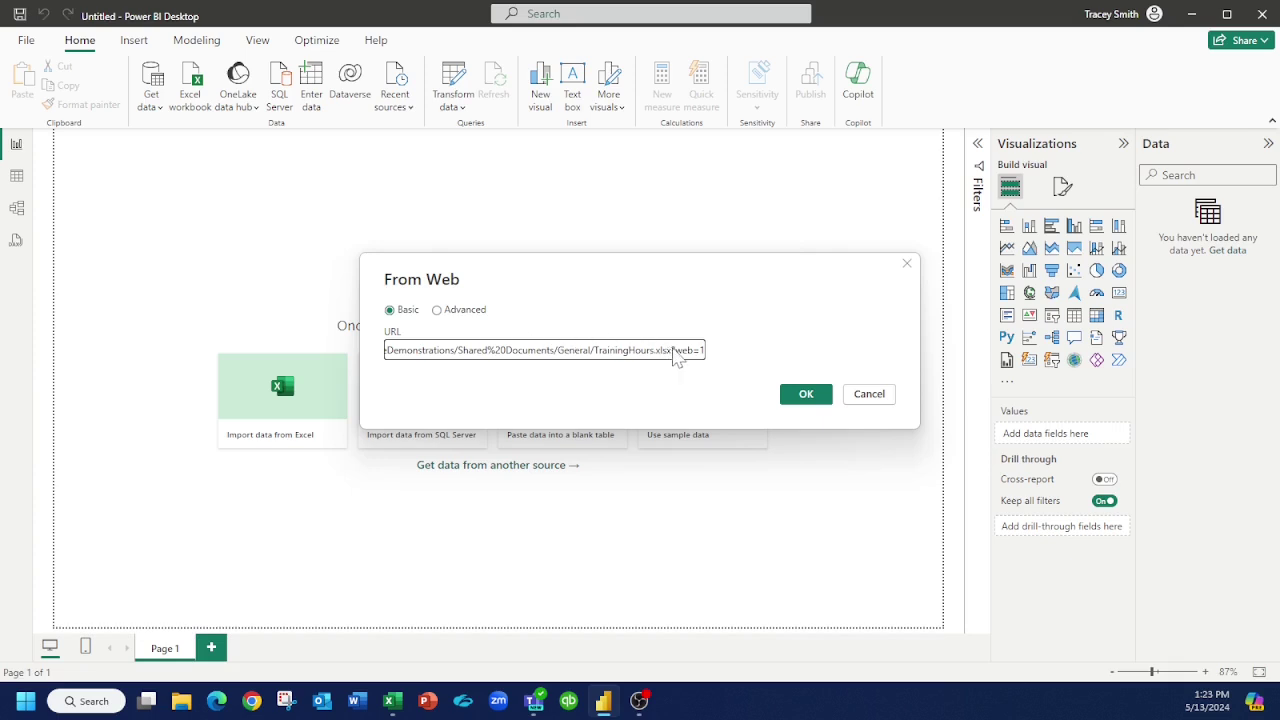
click(673, 350)
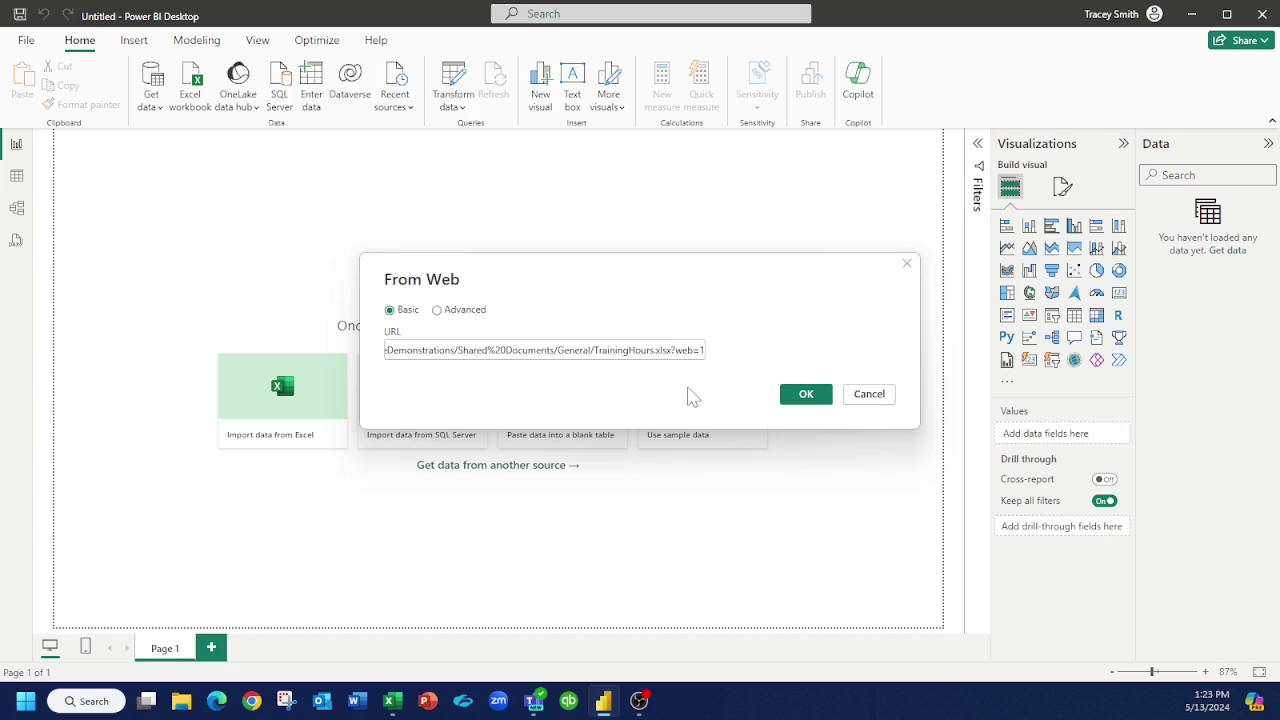
key(Delete)
key(Delete)
key(Delete)
key(Delete)
key(Delete)
key(Delete)
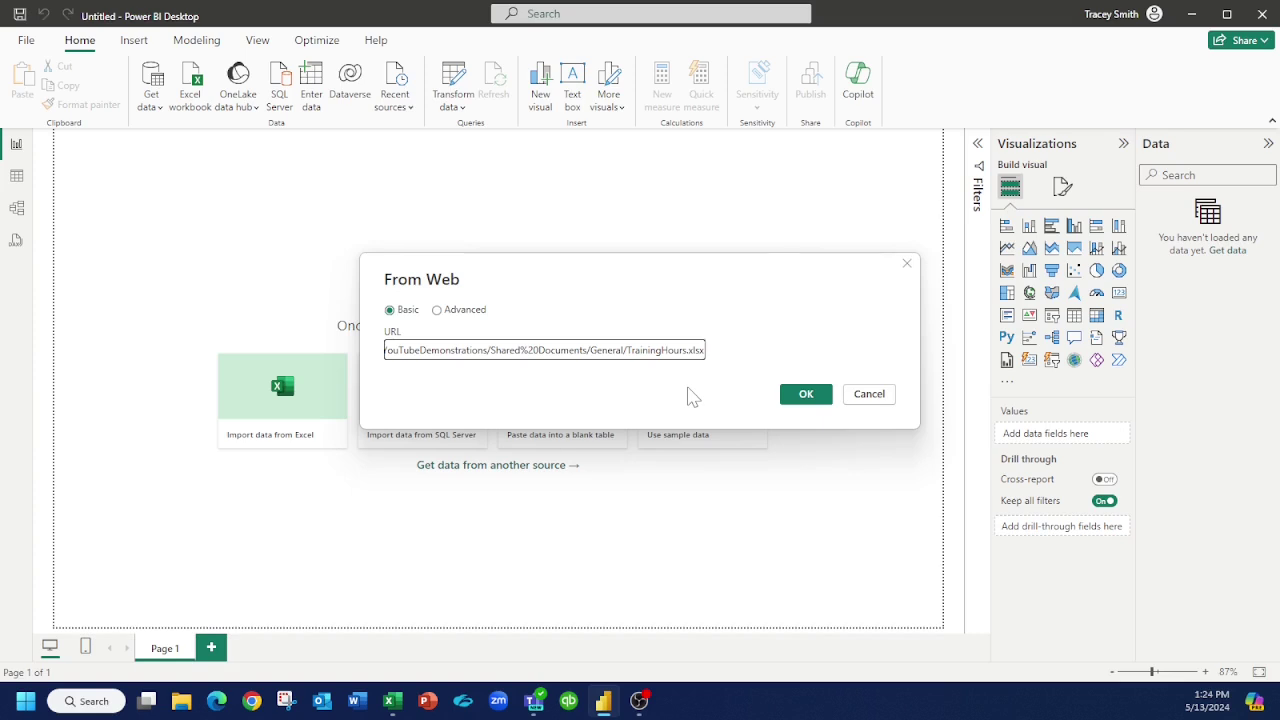
click(805, 400)
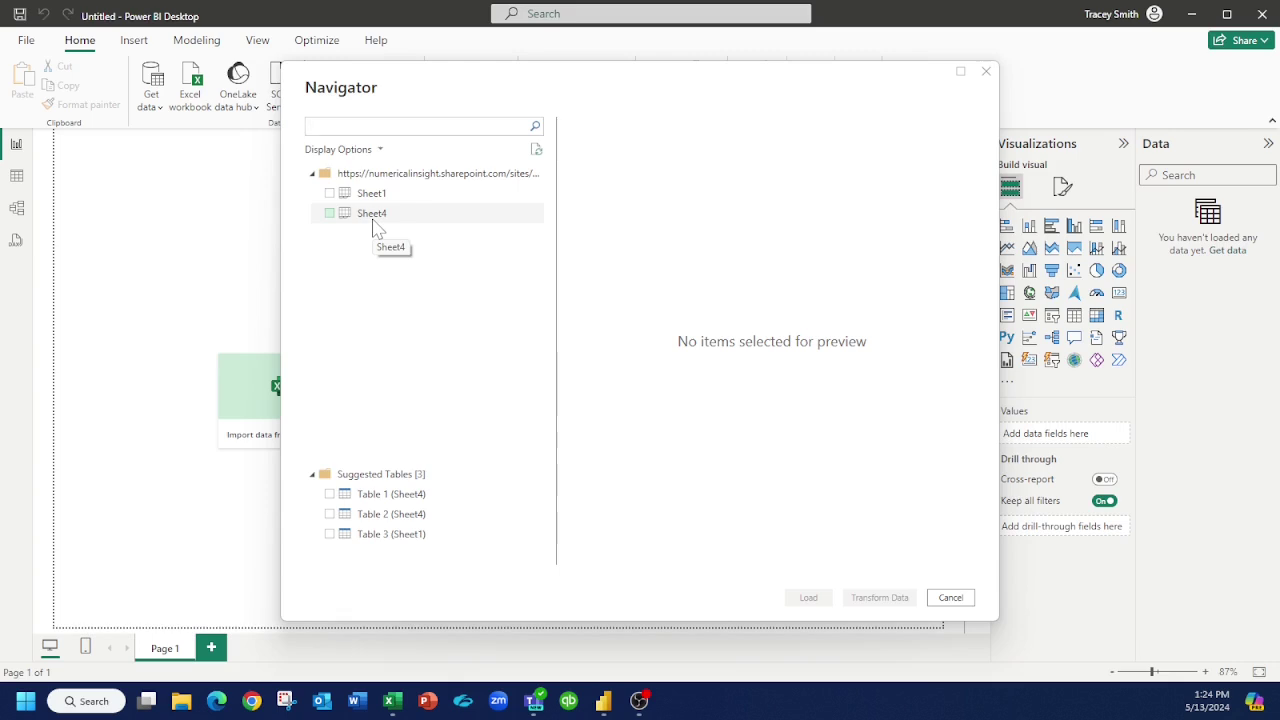
- Select Sheet1 in the Navigator for import
click(330, 194)
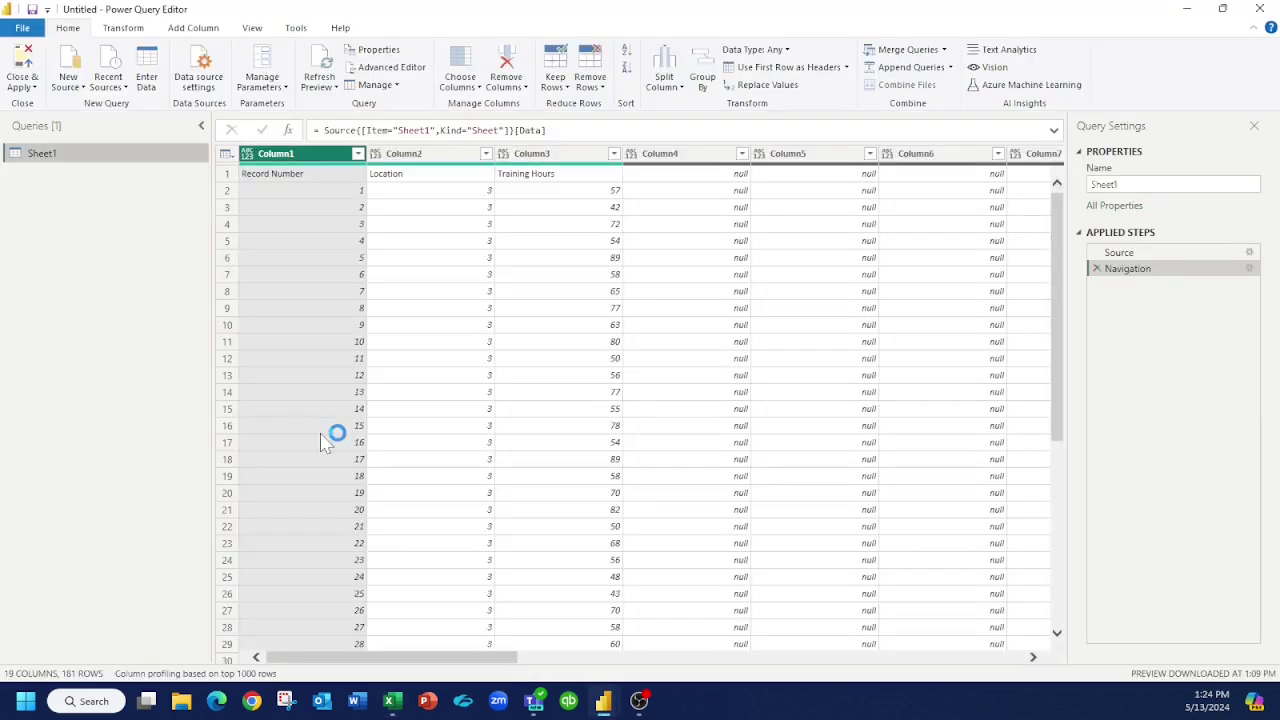
- Promote Sheet1's first row to column headers and close and apply to load it
click(124, 30)
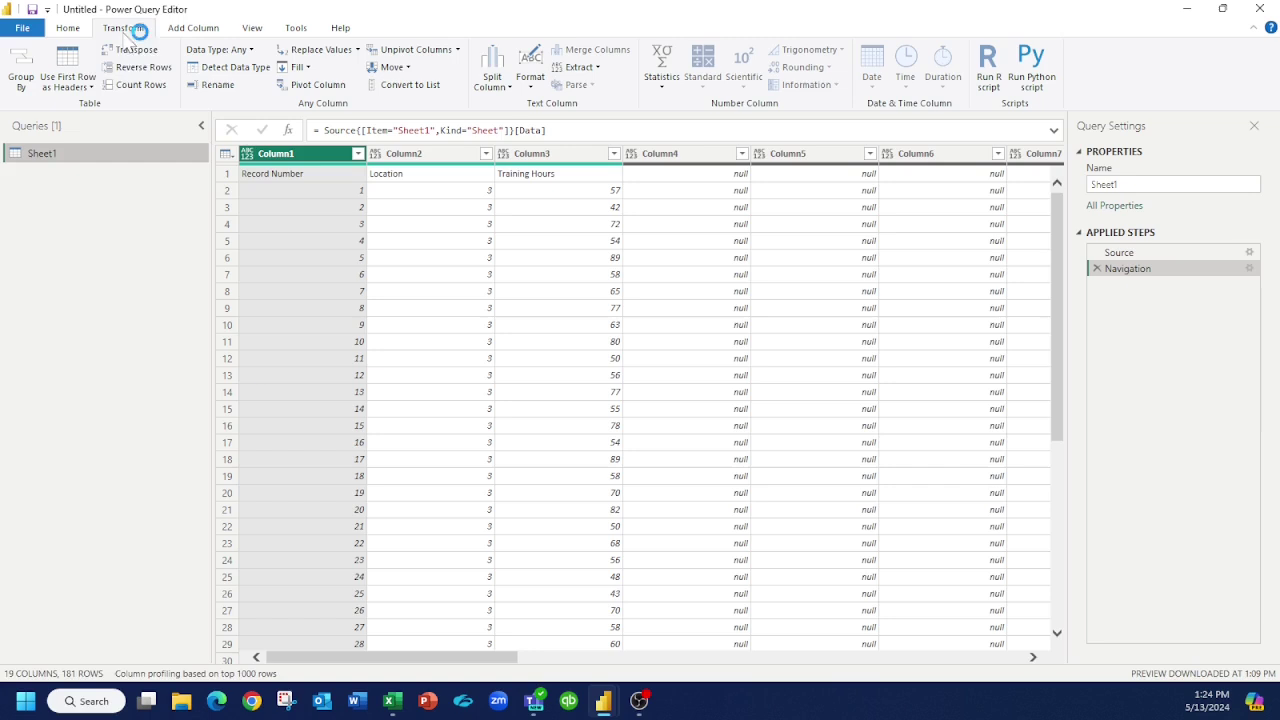
click(70, 70)
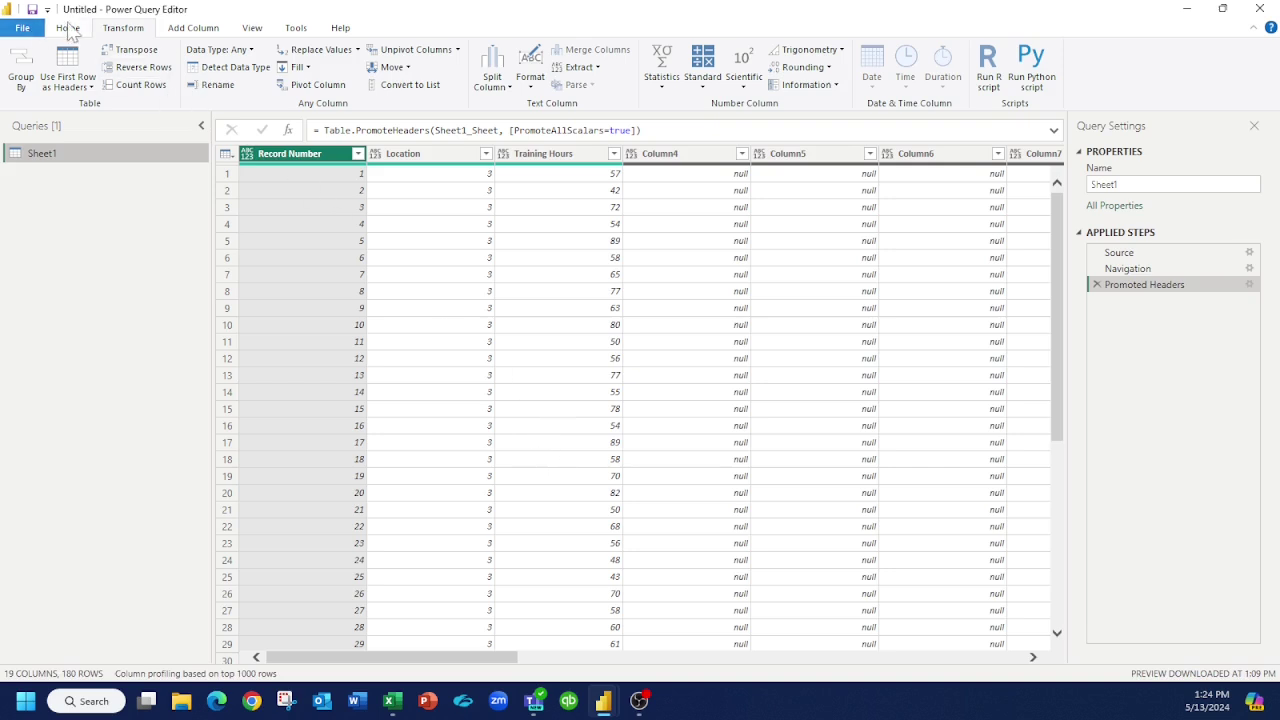
click(69, 28)
click(37, 87)
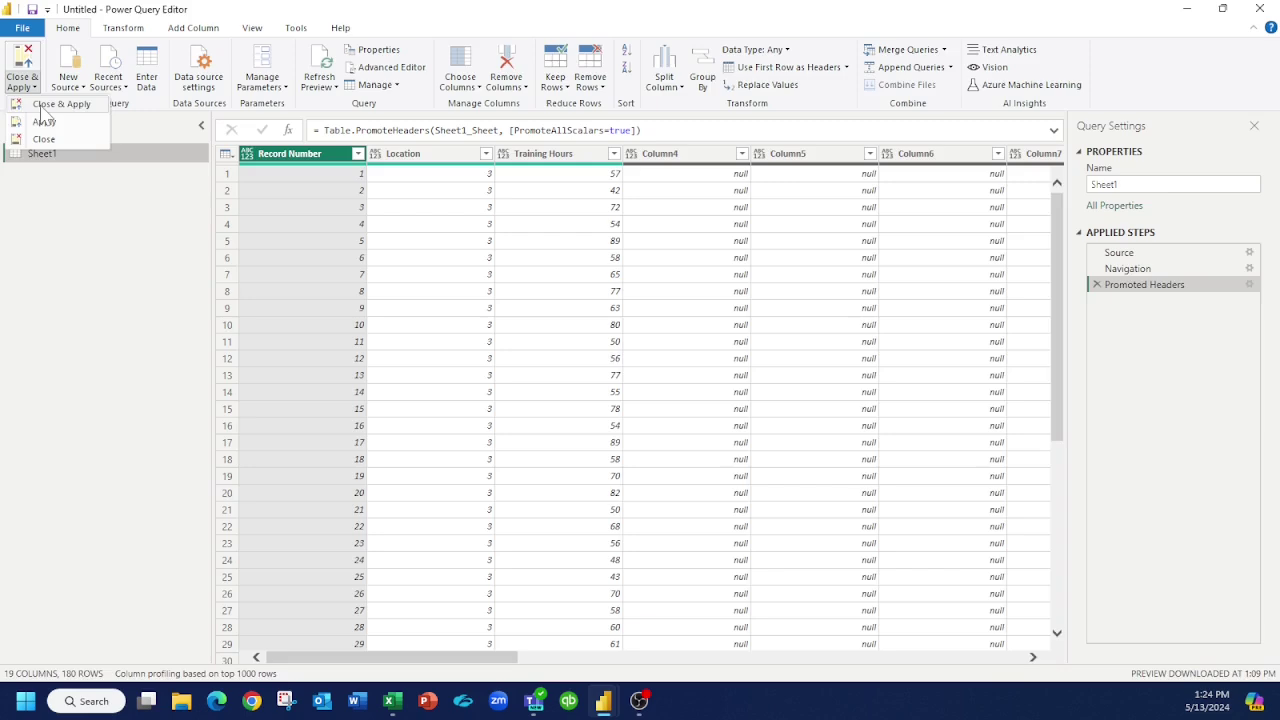
click(30, 145)
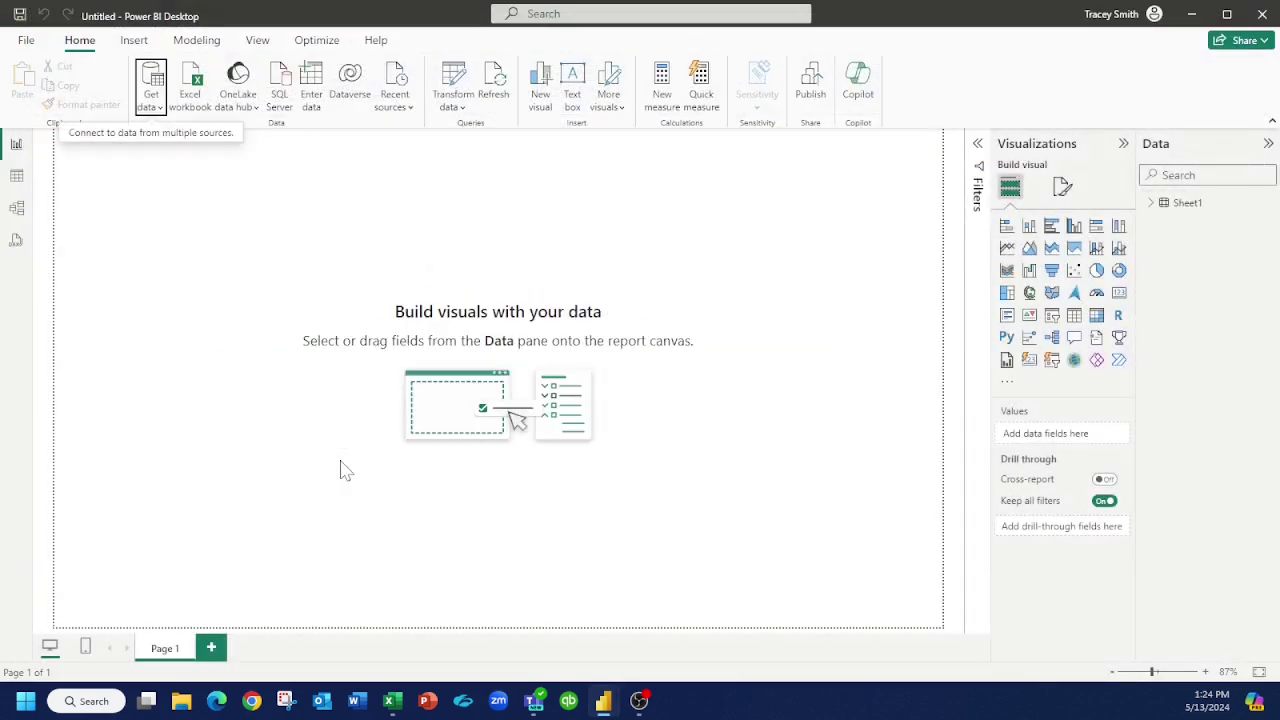
- Rename the Sheet1 table in the Data pane to 'Training Data'
click(1150, 203)
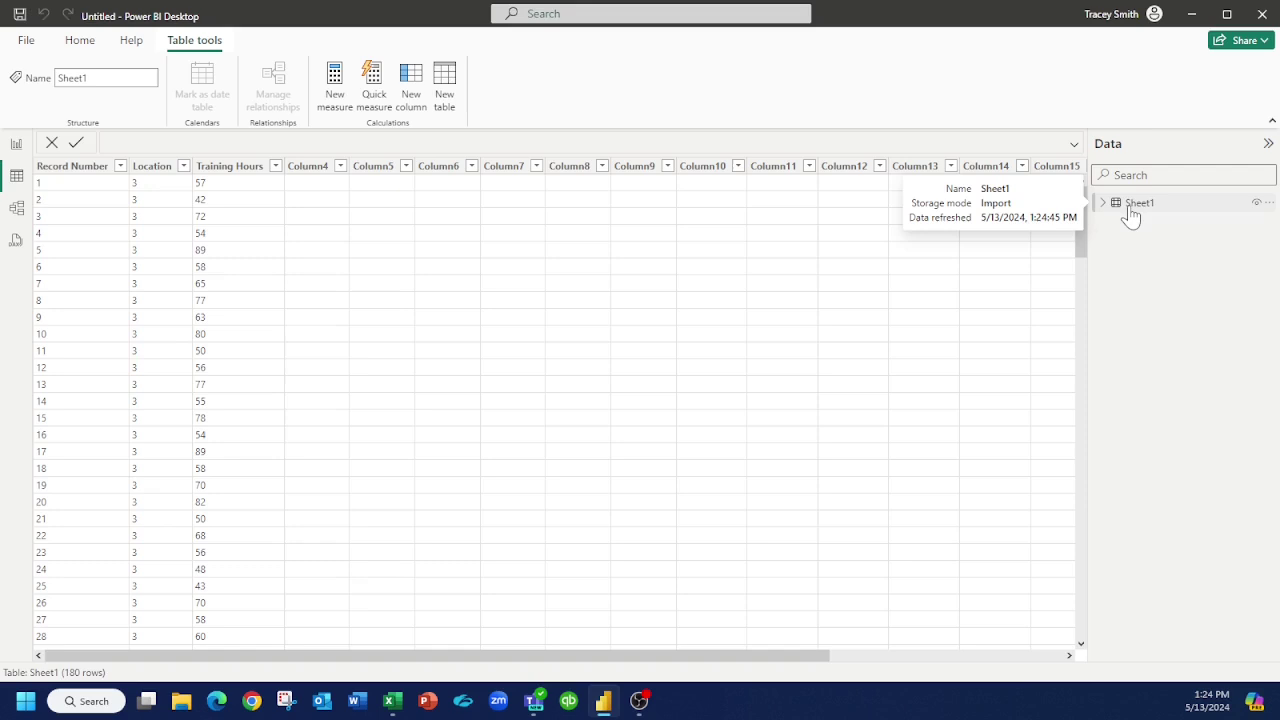
right_click(1138, 209)
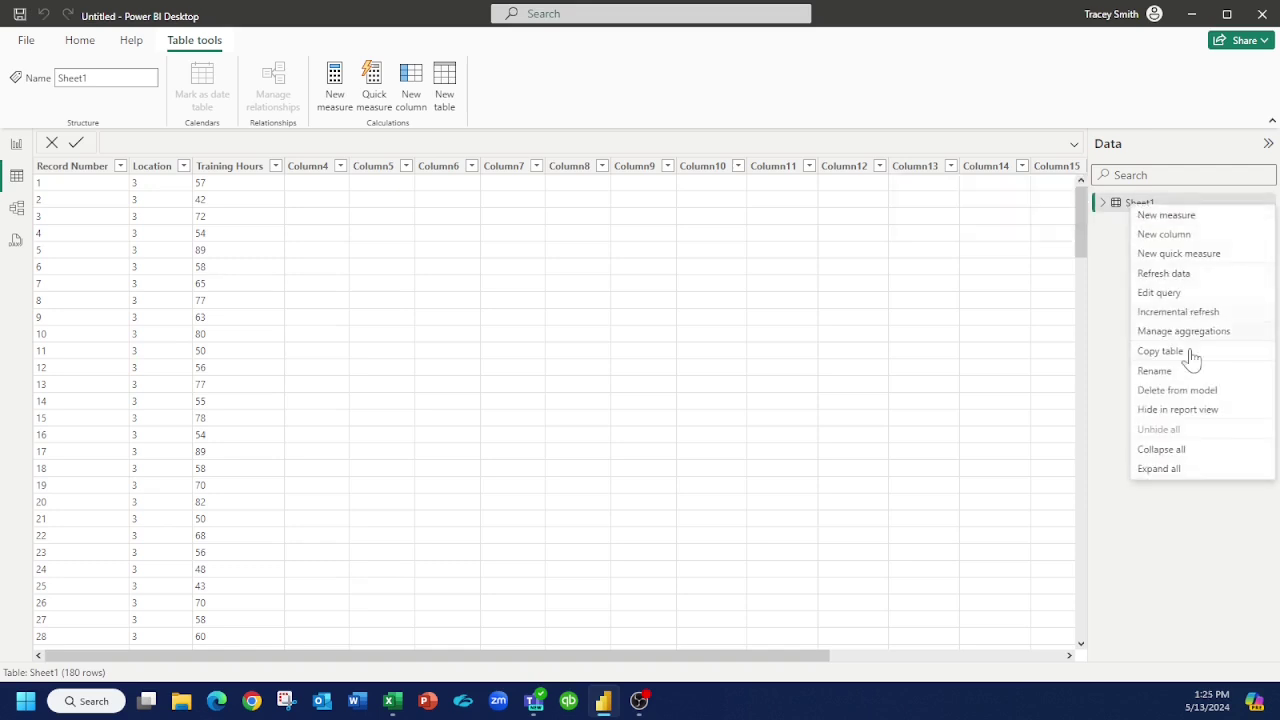
click(1163, 374)
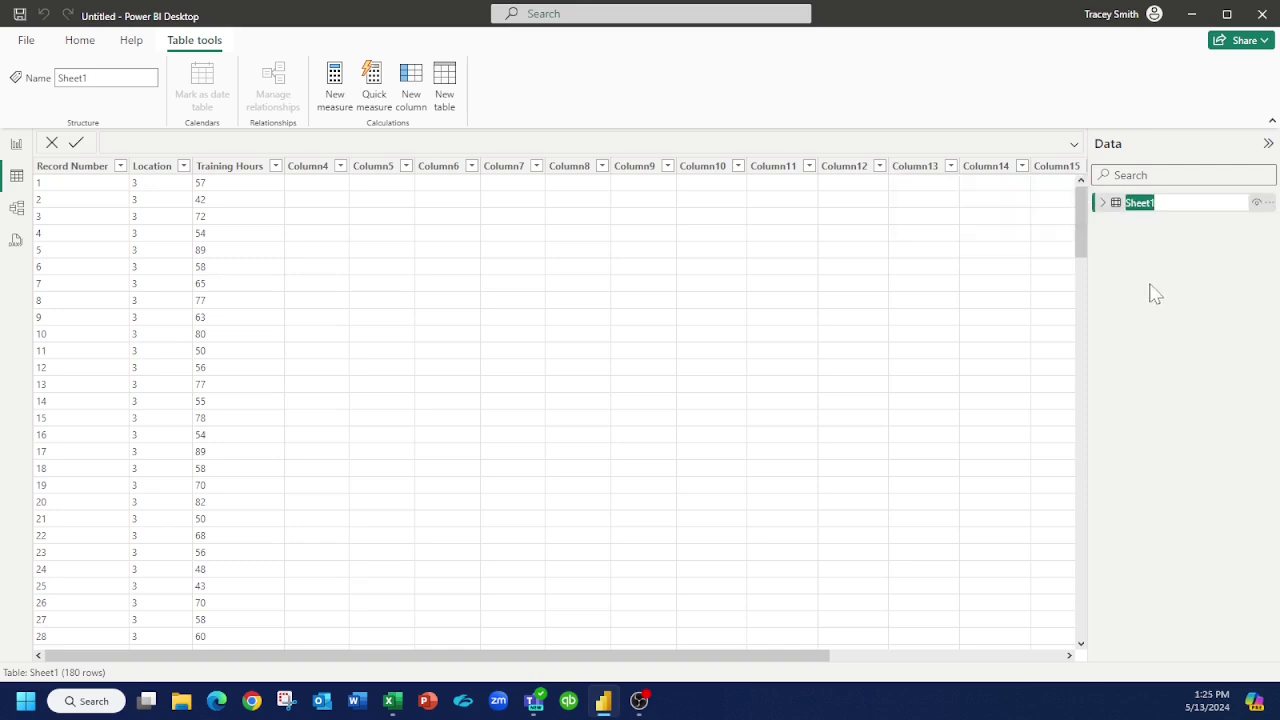
text(Training Data)
key(Return)
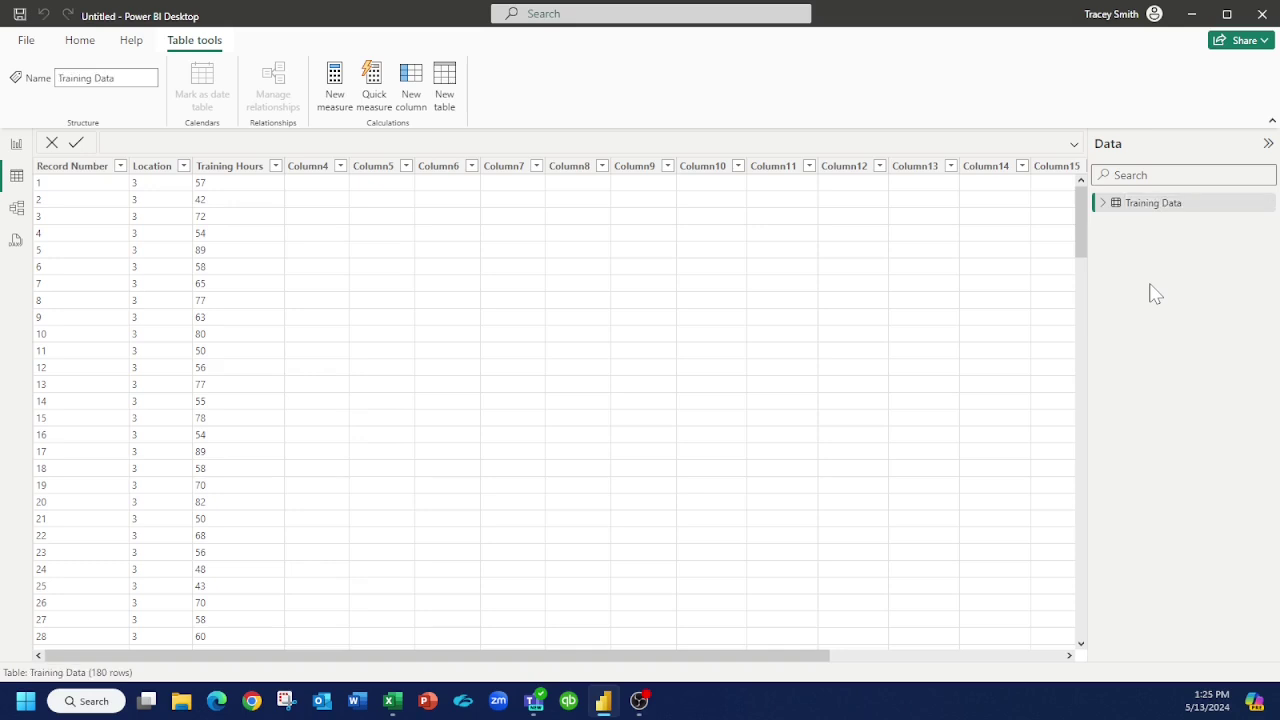